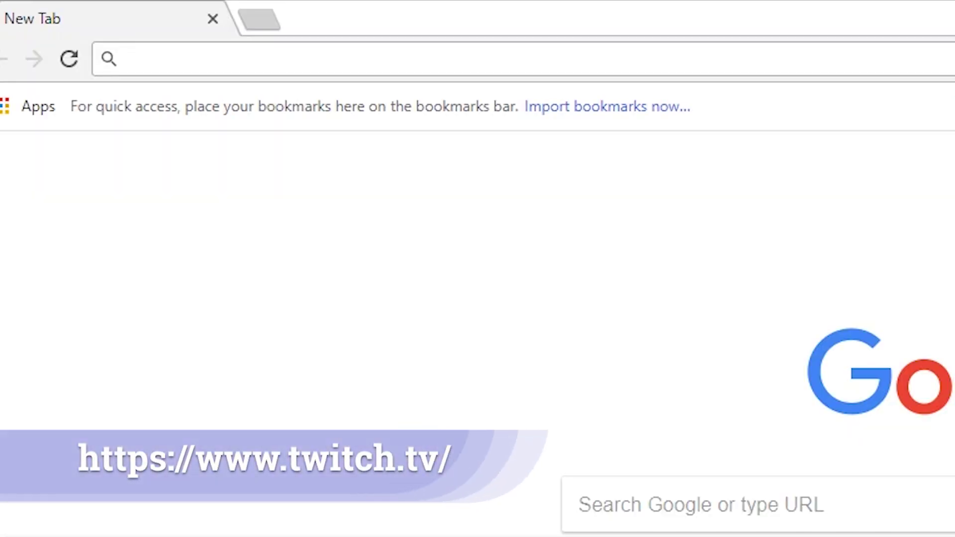
Step: Load twitch.tv and bring up the account sign-up form
type("twitch.tv")
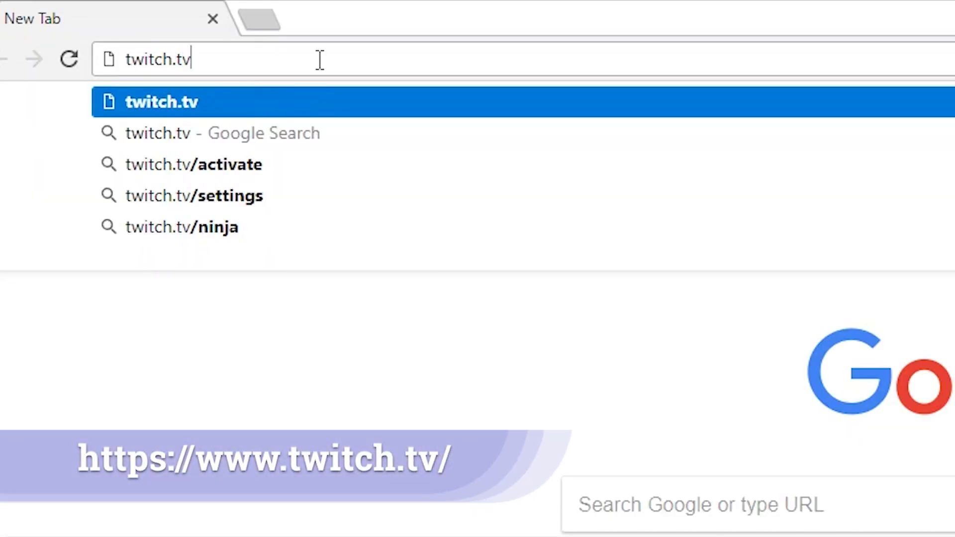
key("Return")
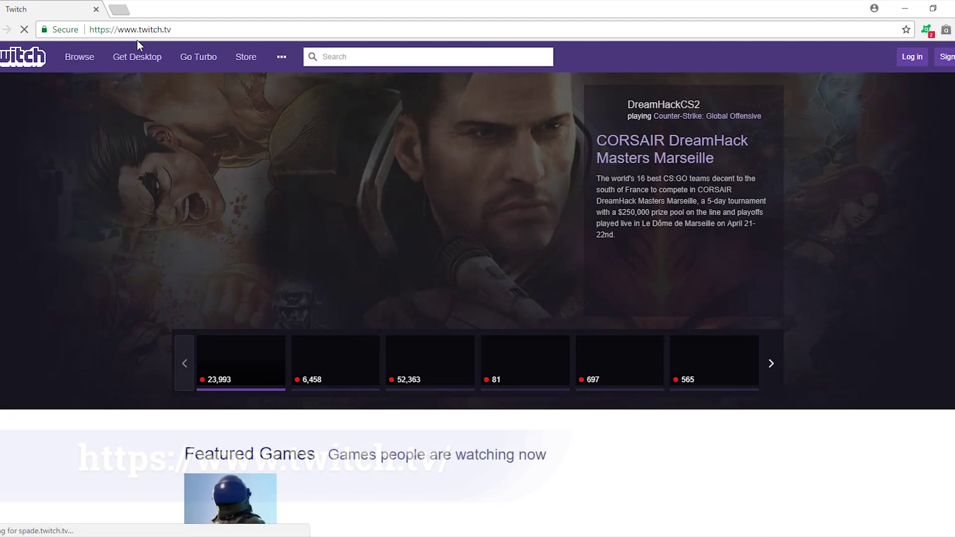
left_click(952, 60)
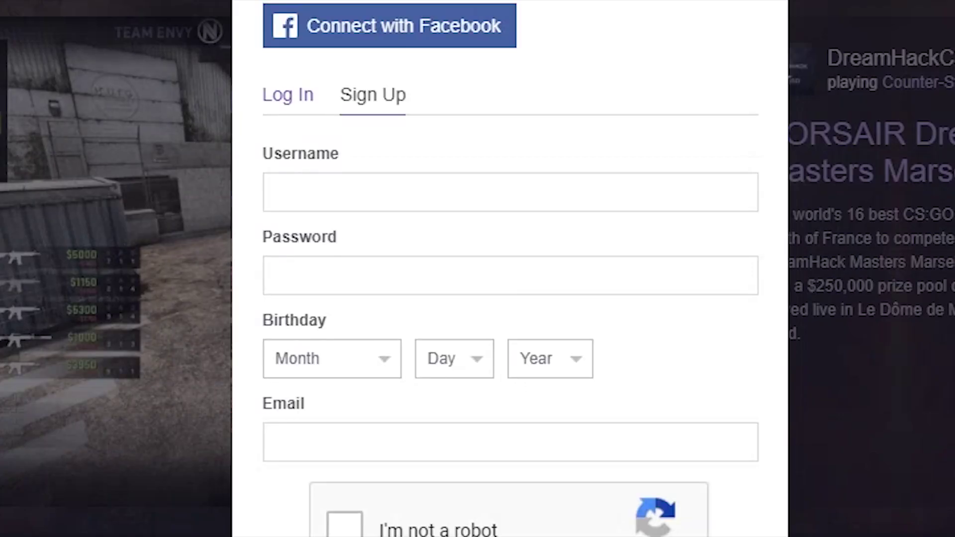
Step: Fill in the username, password, birth month and e-mail fields on the sign-up form
left_click(298, 190)
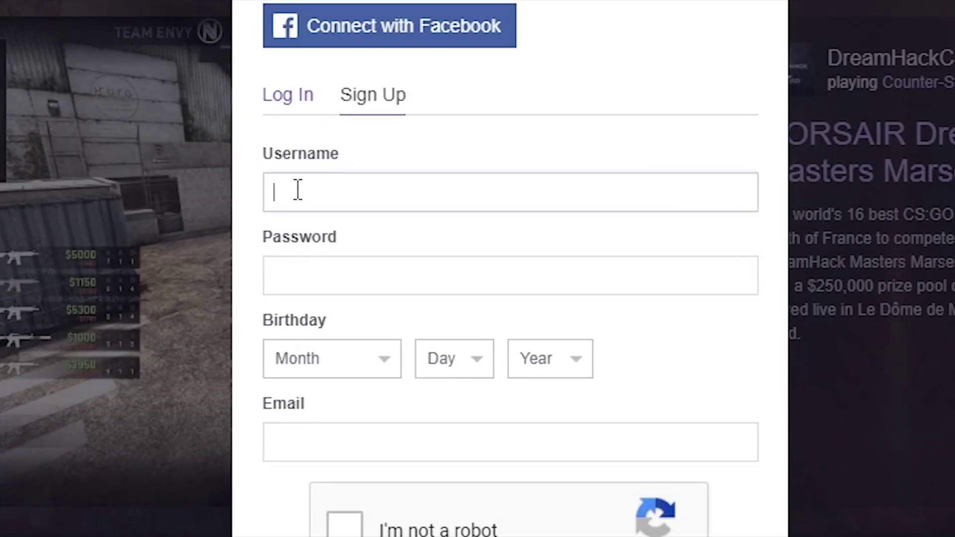
left_click(348, 277)
left_click(337, 366)
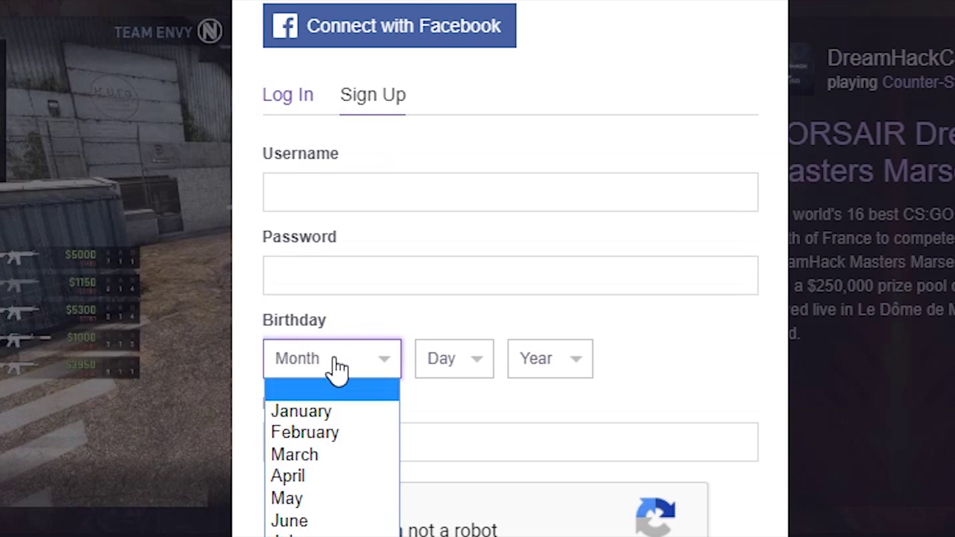
left_click(502, 448)
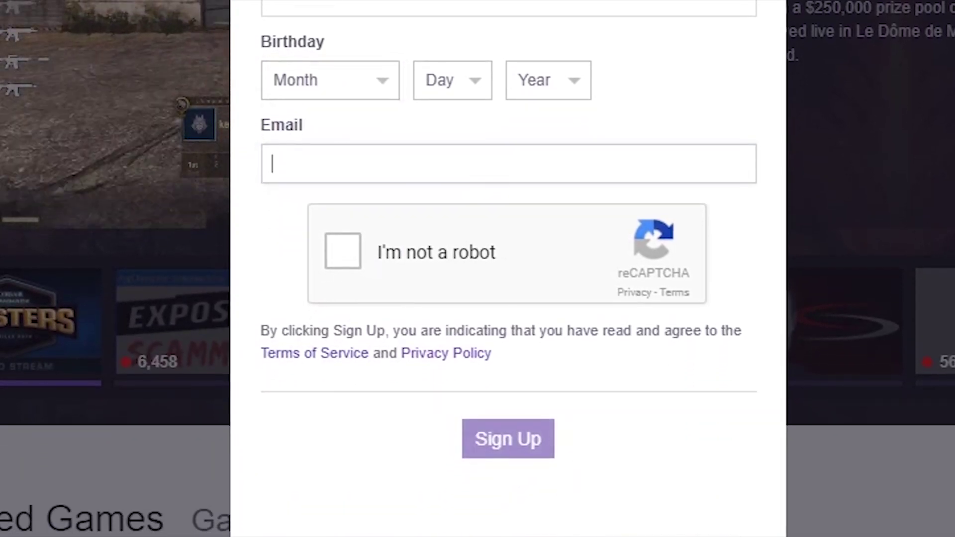
scroll(741, 533, "up", 2)
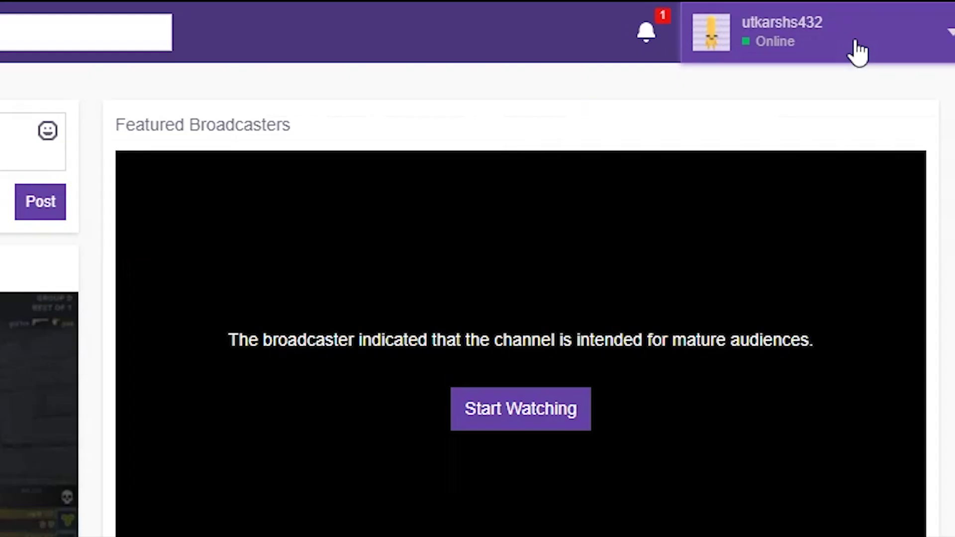
Step: Reveal the stream key under Dashboard Settings > Channel, accepting the safety warning
left_click(915, 45)
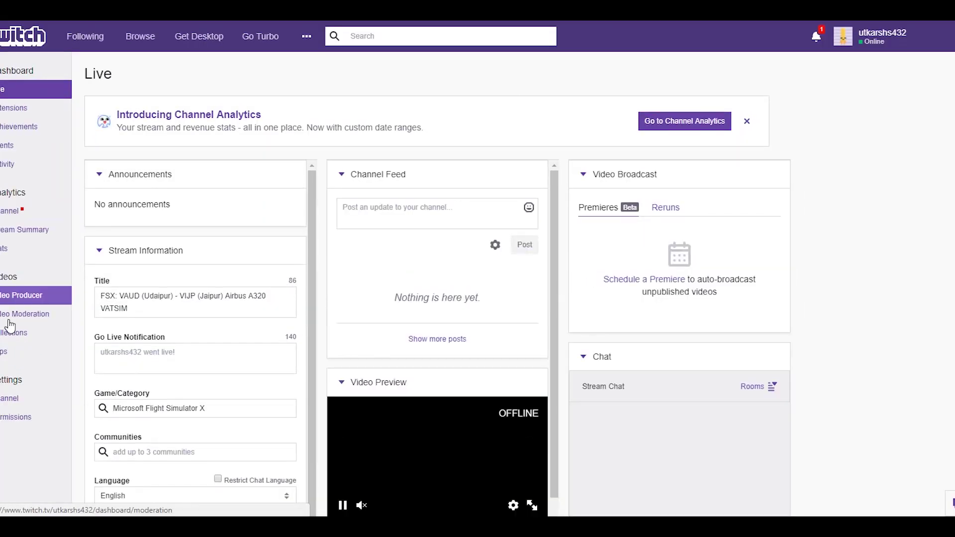
left_click(12, 401)
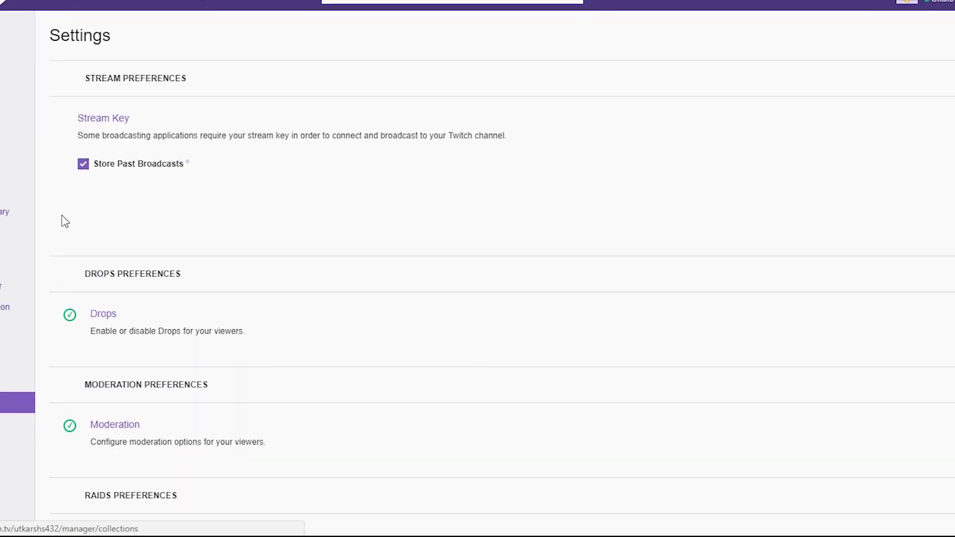
left_click(111, 121)
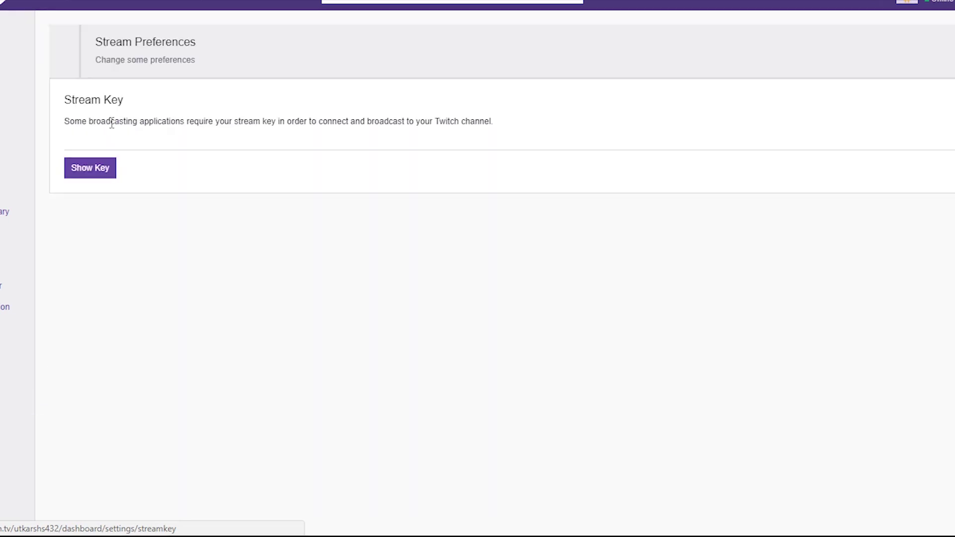
left_click(91, 171)
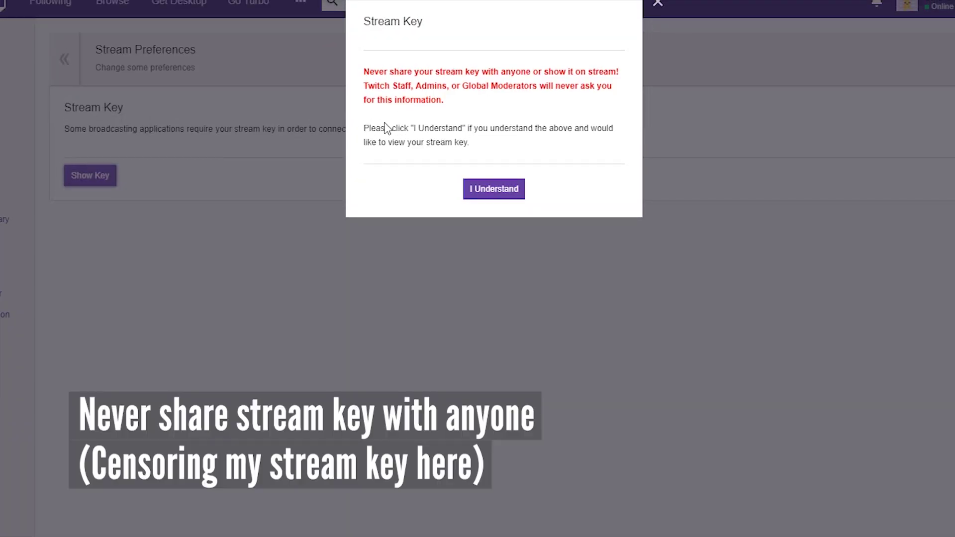
left_click(483, 195)
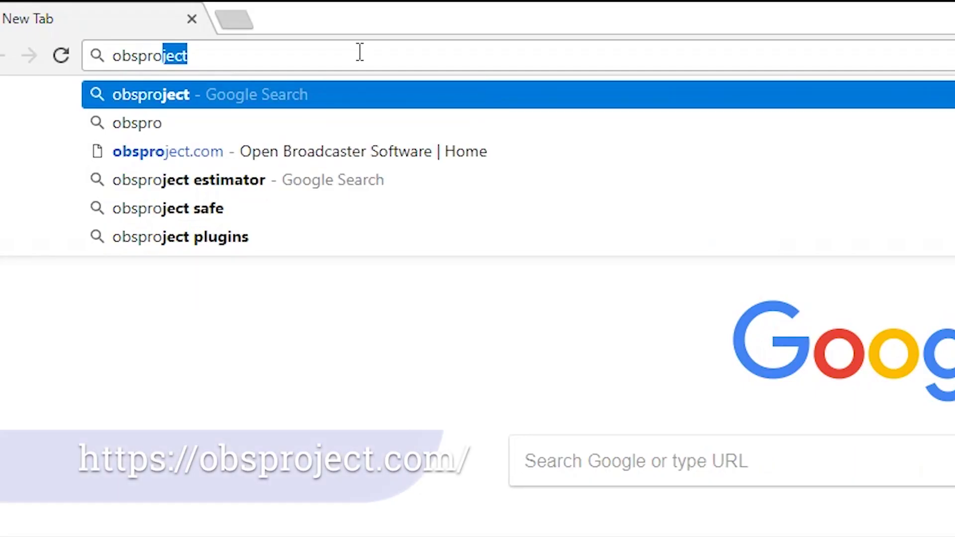
Step: Download the OBS Studio Windows installer from obsproject.com
key("Down")
key("Return")
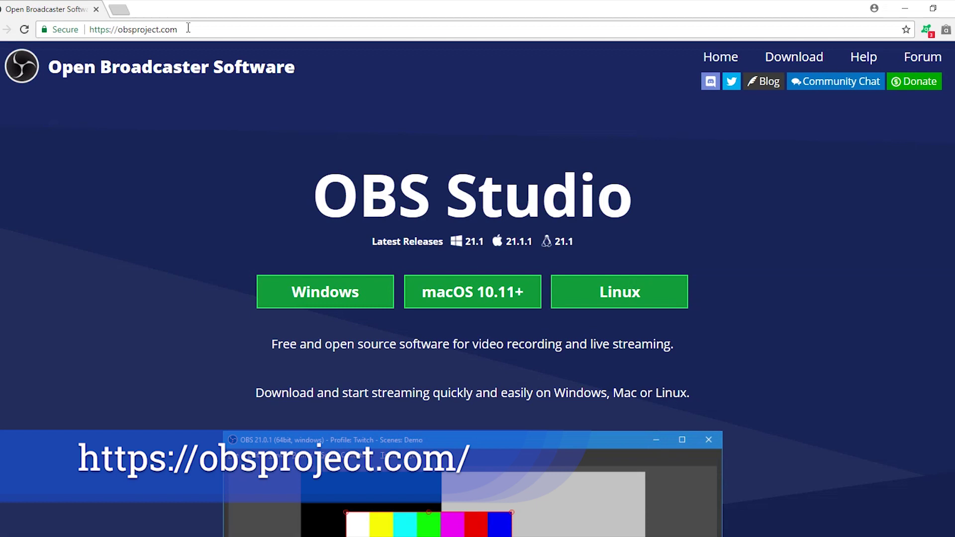
left_click(323, 295)
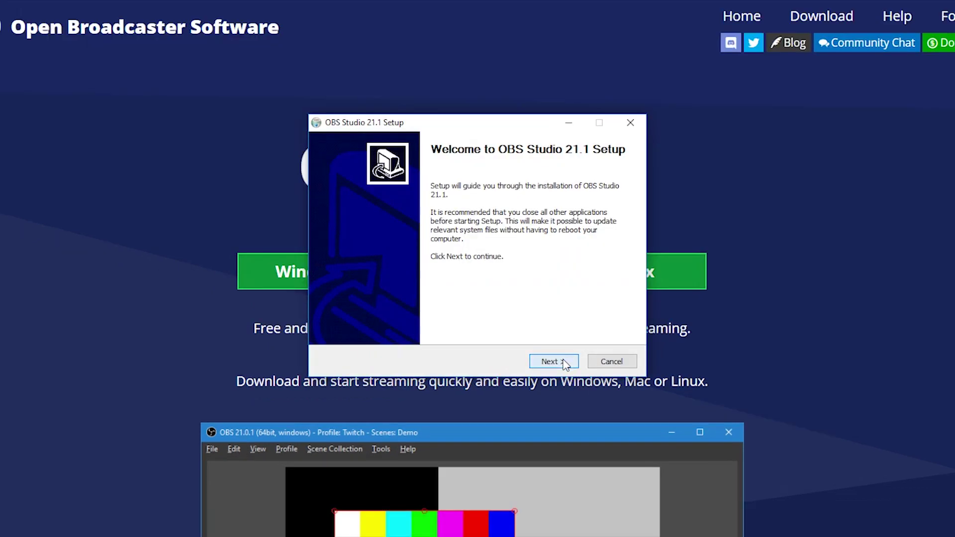
Step: Install OBS Studio 21.1 with default options, launch it and accept its license agreement
left_click(565, 363)
left_click(566, 364)
left_click(566, 364)
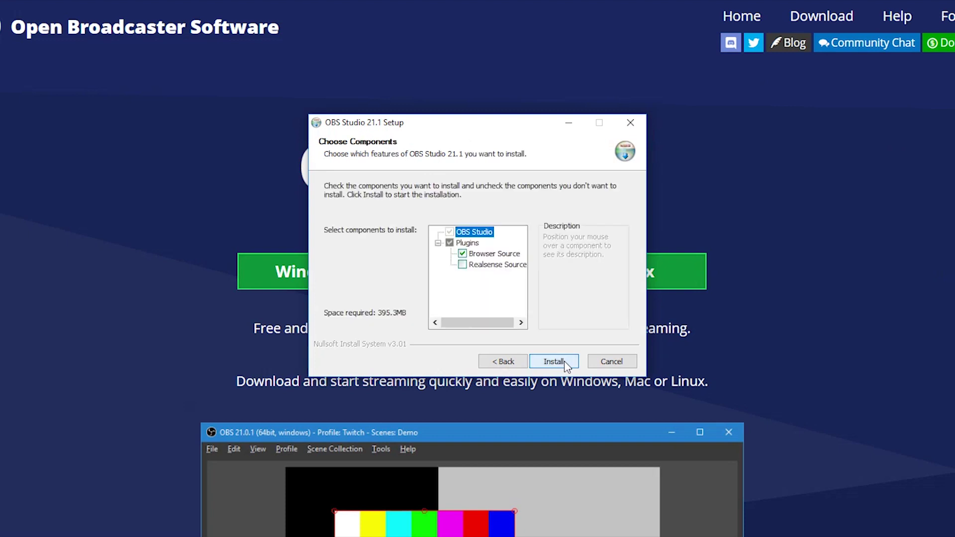
left_click(566, 364)
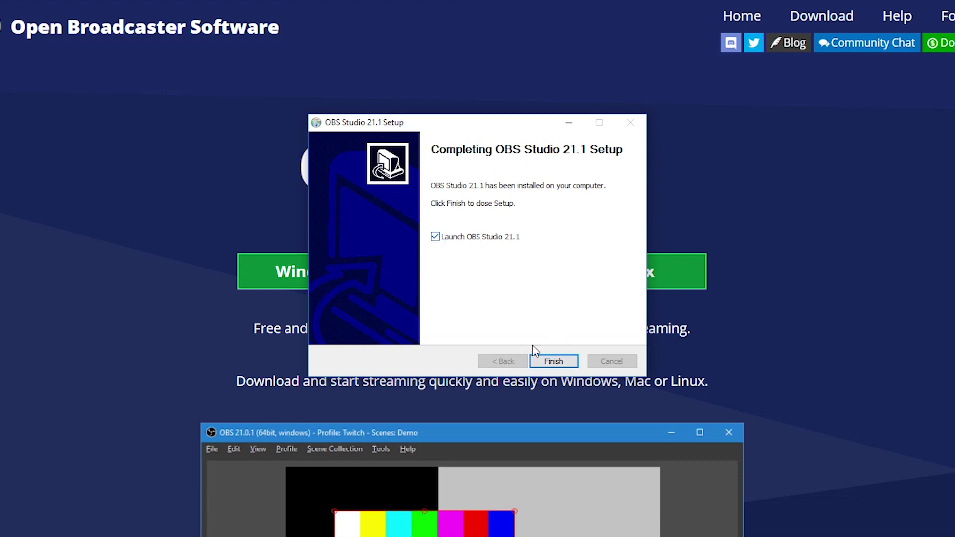
left_click(553, 361)
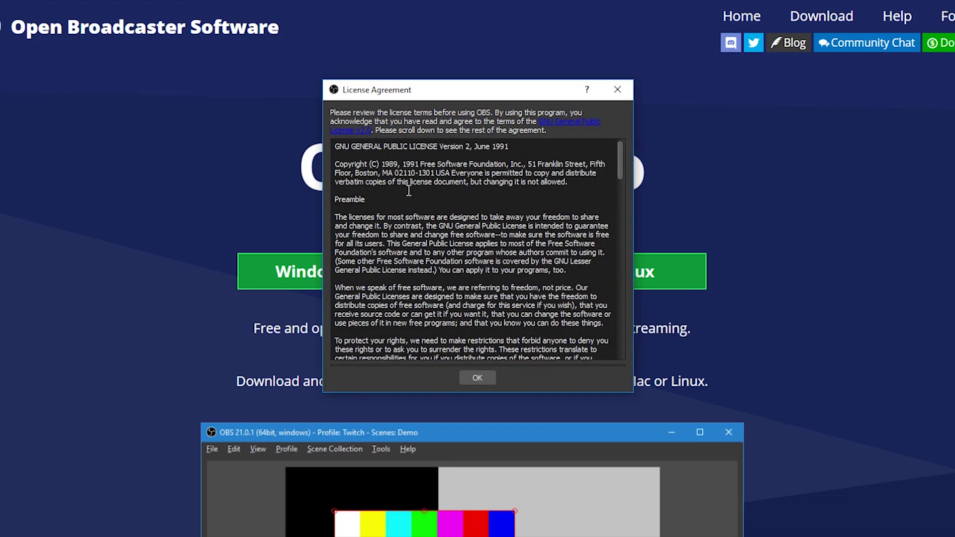
scroll(514, 265, "down", 20)
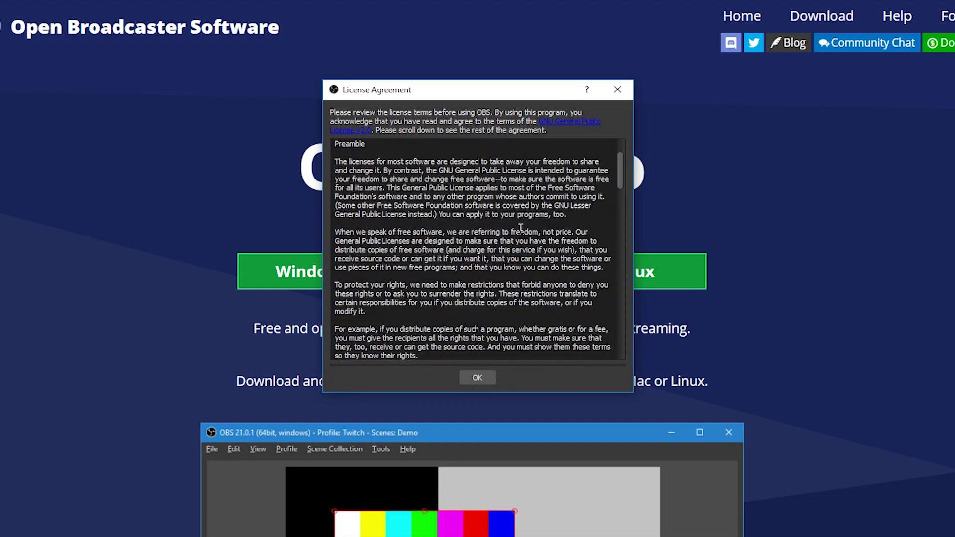
scroll(514, 265, "down", 20)
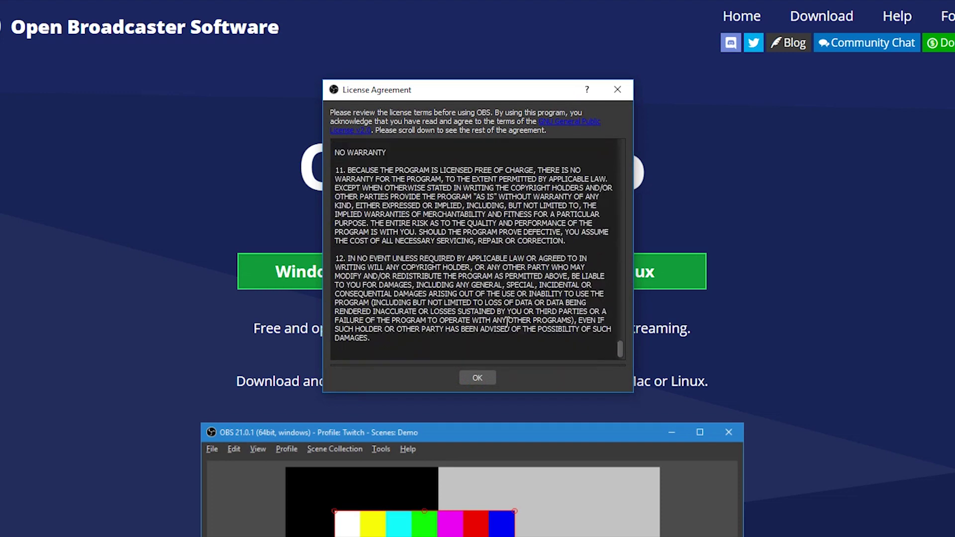
left_click(478, 379)
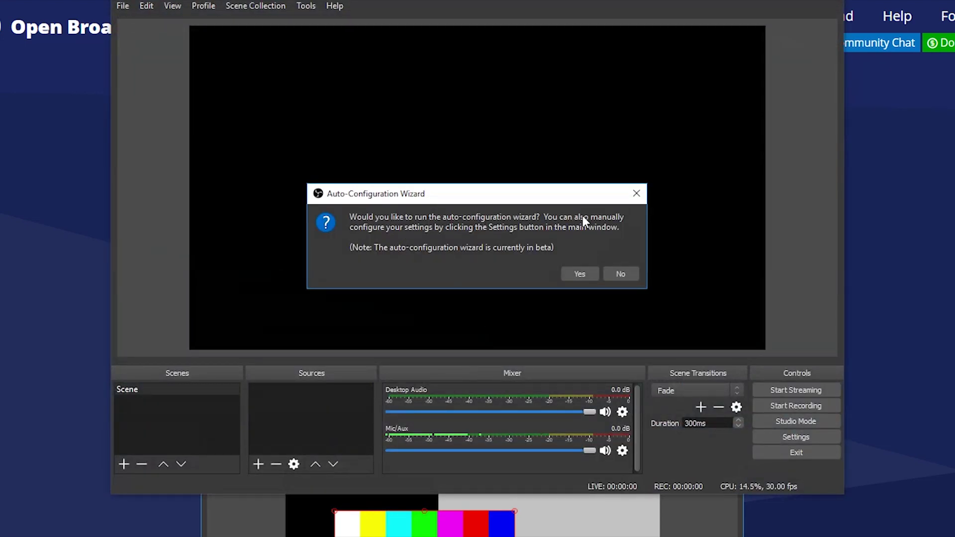
Step: Run the Auto-Configuration Wizard optimised for streaming, keeping the canvas resolution and 30 FPS
left_click(580, 274)
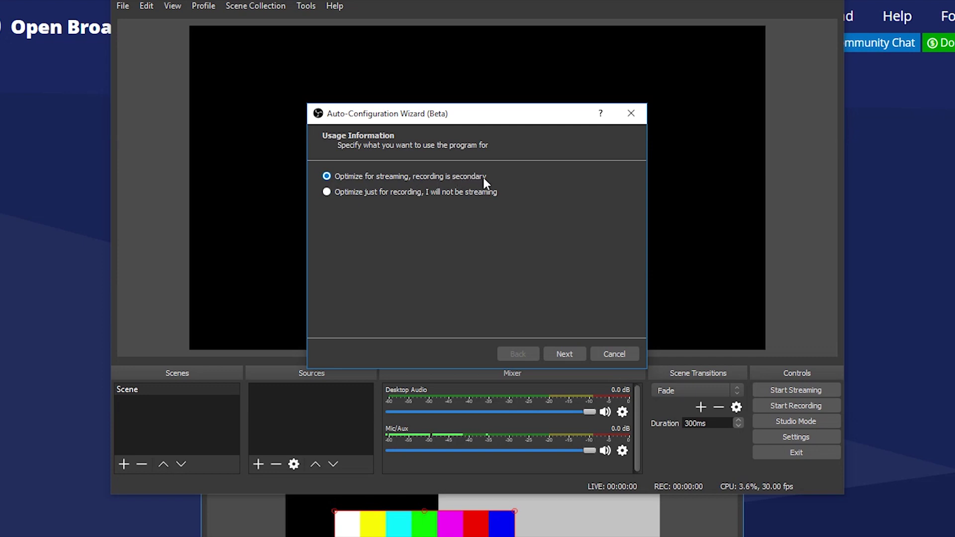
left_click(566, 353)
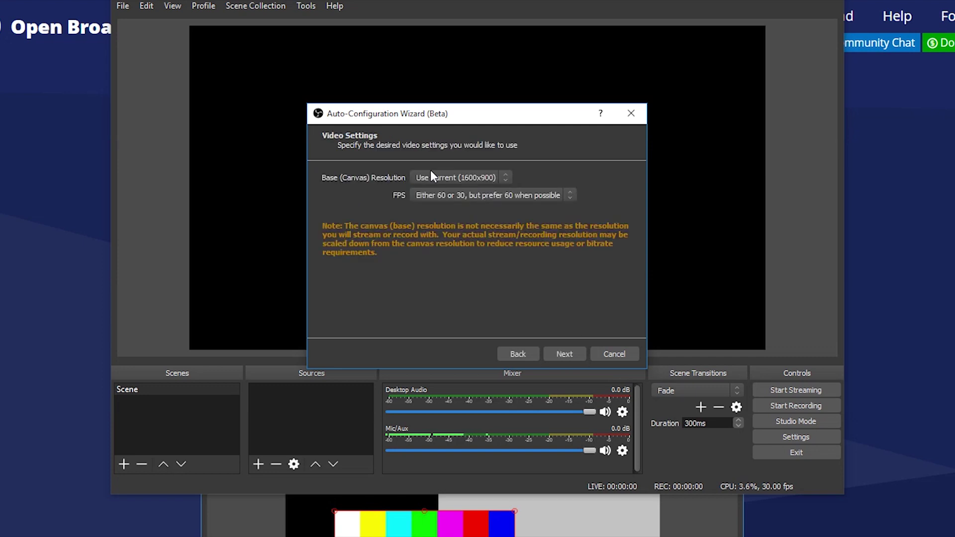
left_click(488, 178)
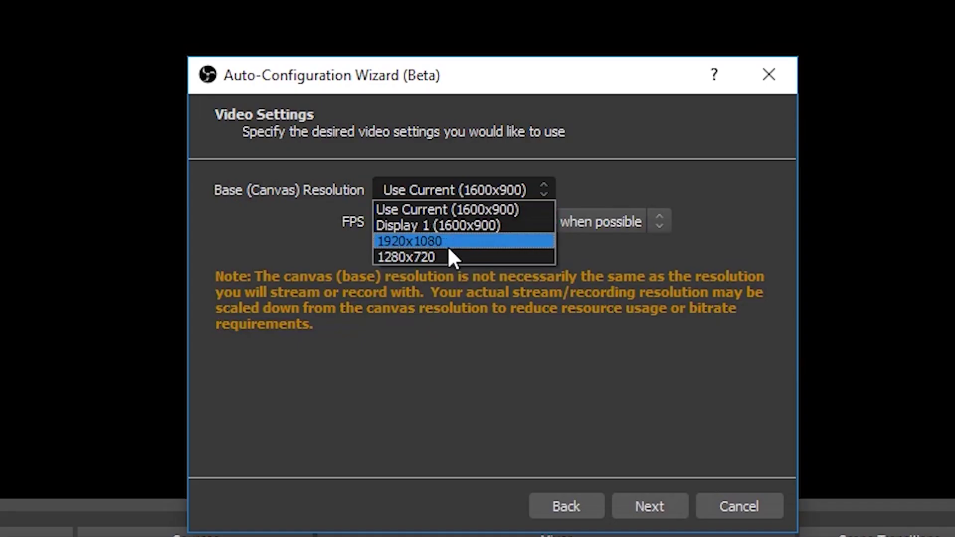
left_click(597, 288)
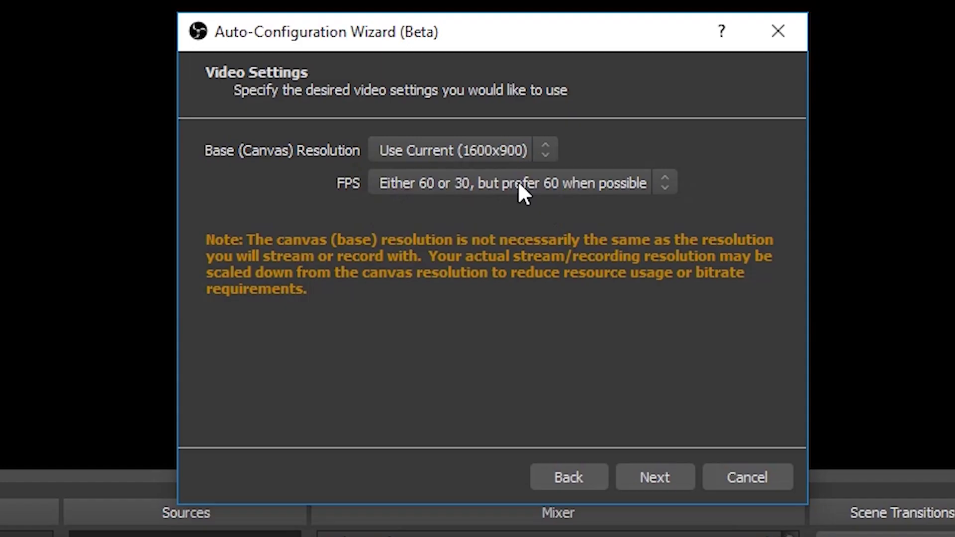
left_click(491, 196)
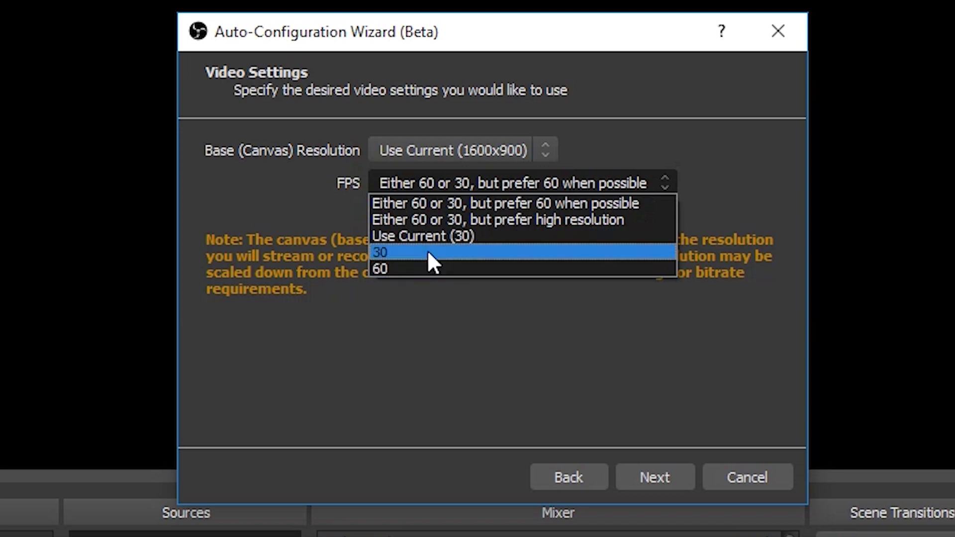
left_click(381, 252)
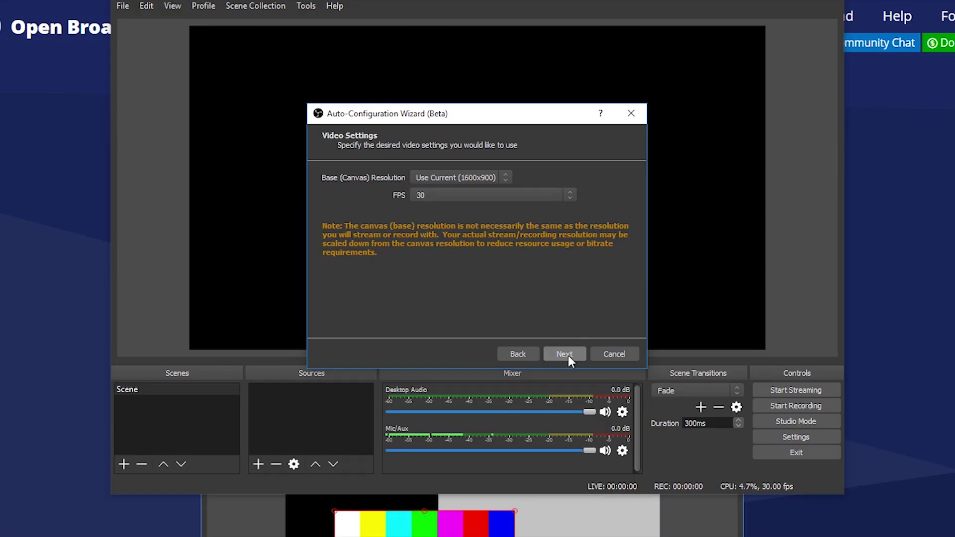
left_click(566, 355)
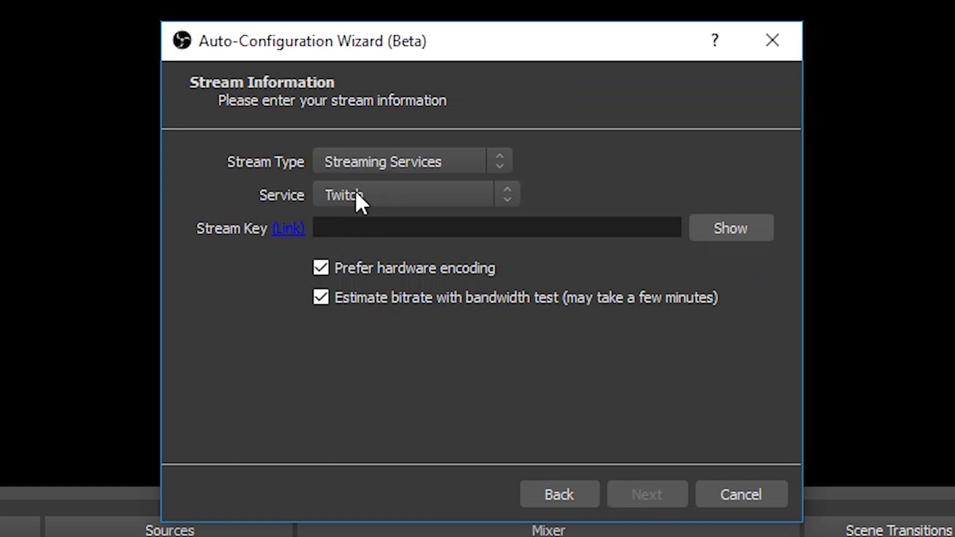
Step: Choose Twitch as the service, paste the stream key and run the bandwidth test
left_click(396, 188)
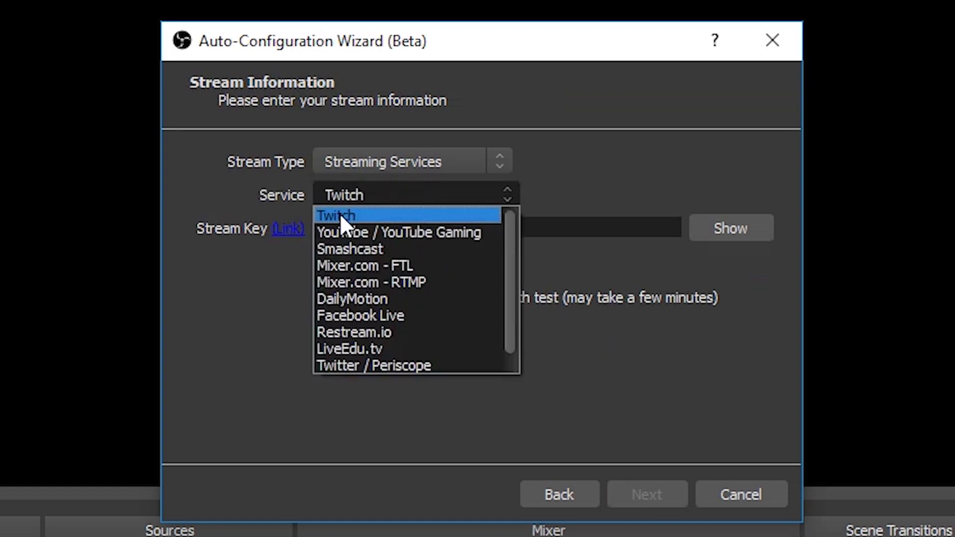
left_click(340, 216)
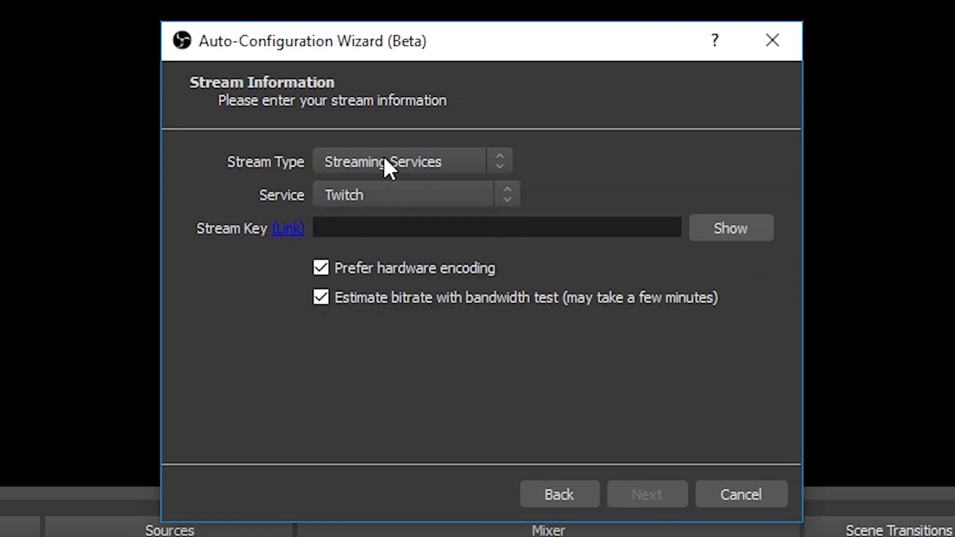
left_click(361, 228)
key("ctrl+v")
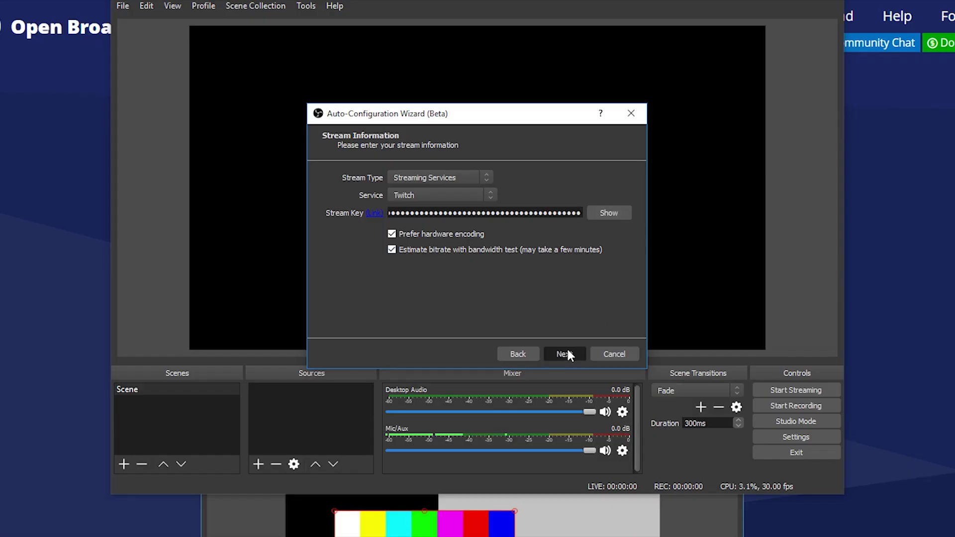
left_click(567, 350)
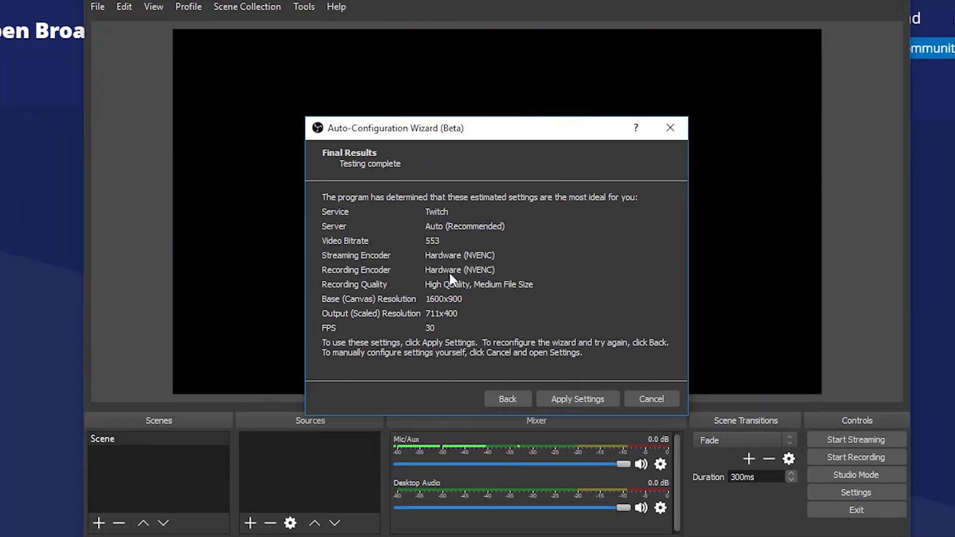
Step: Apply the recommended settings, add Scene 2 and Scene 3, and reselect the first Scene
left_click(593, 401)
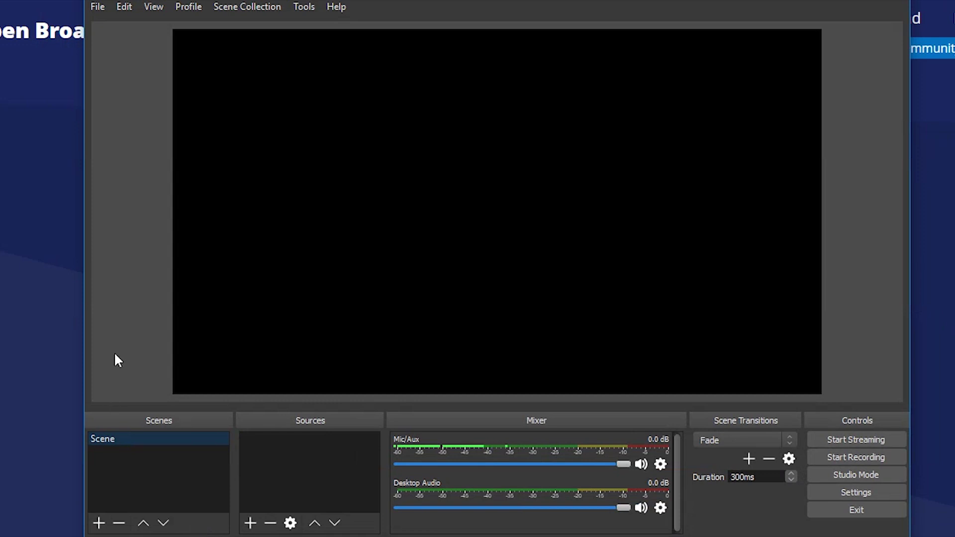
left_click(100, 522)
left_click(462, 300)
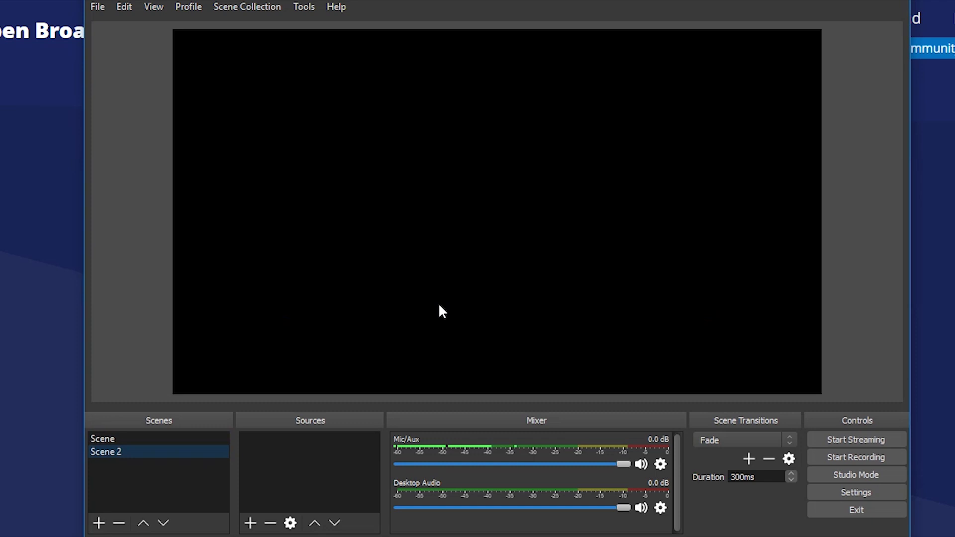
left_click(99, 522)
left_click(461, 301)
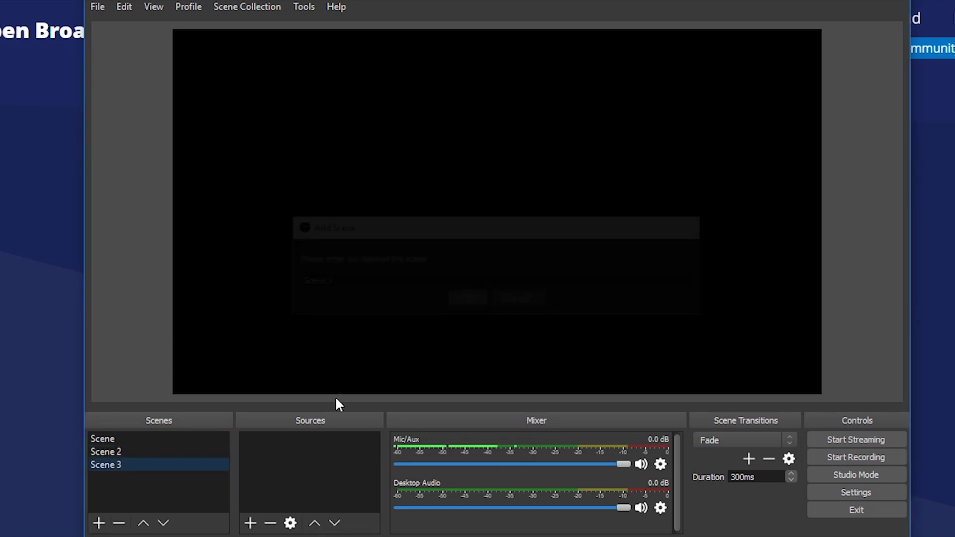
left_click(125, 451)
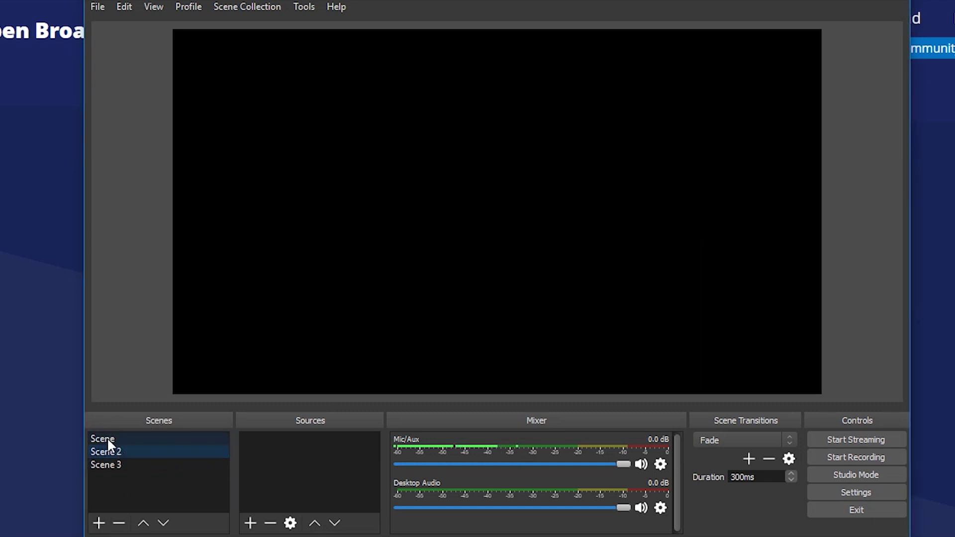
left_click(108, 440)
left_click(251, 522)
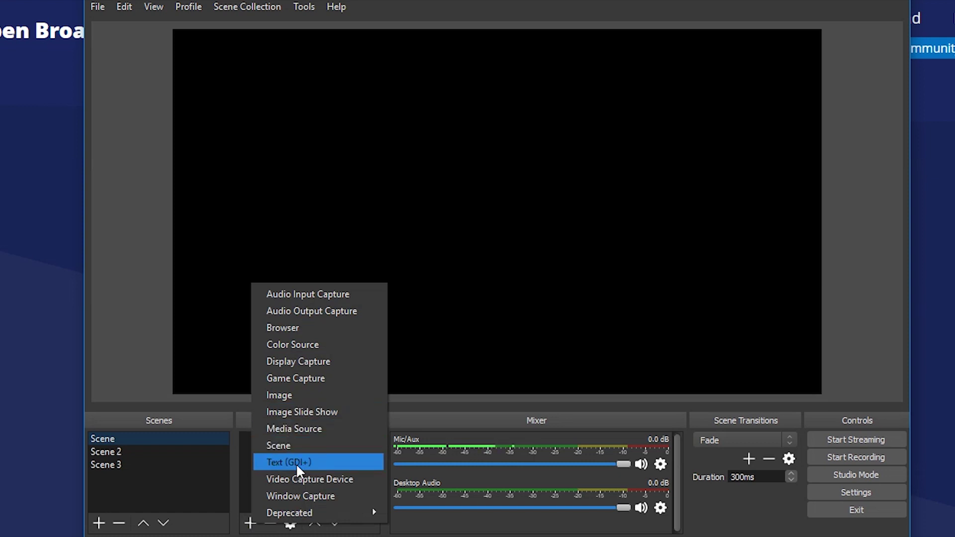
Step: Add a Media Source with a local video file and stretch it across the whole canvas
left_click(288, 429)
left_click(542, 380)
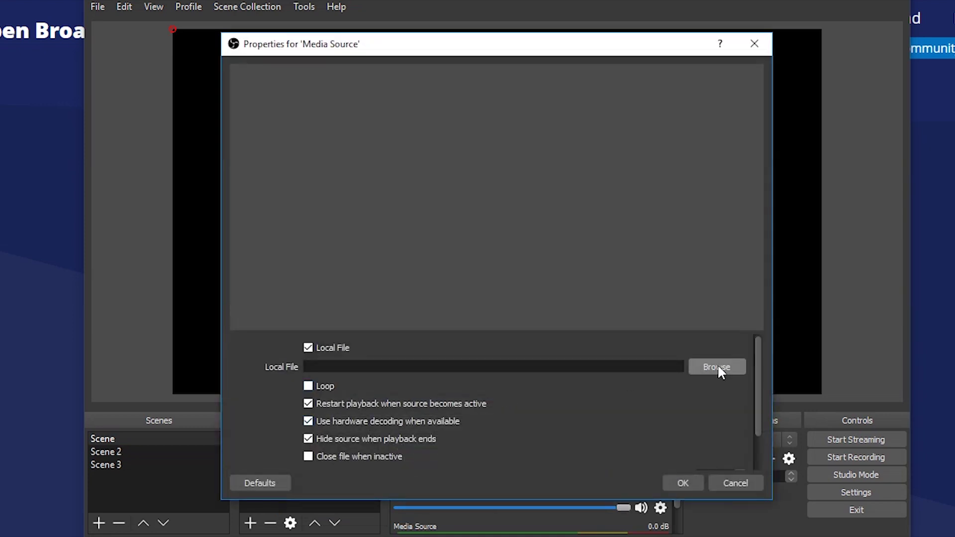
left_click(681, 481)
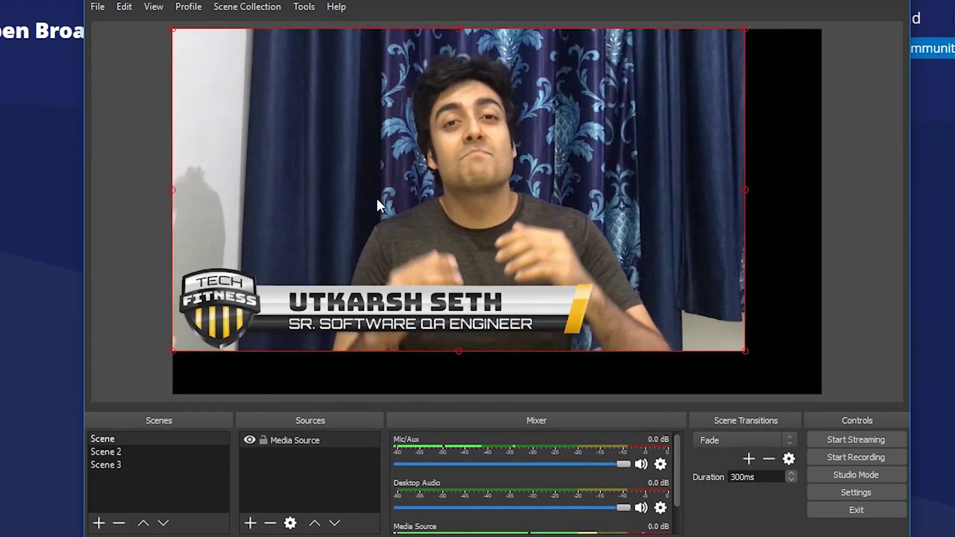
left_click_drag(745, 351, 817, 382)
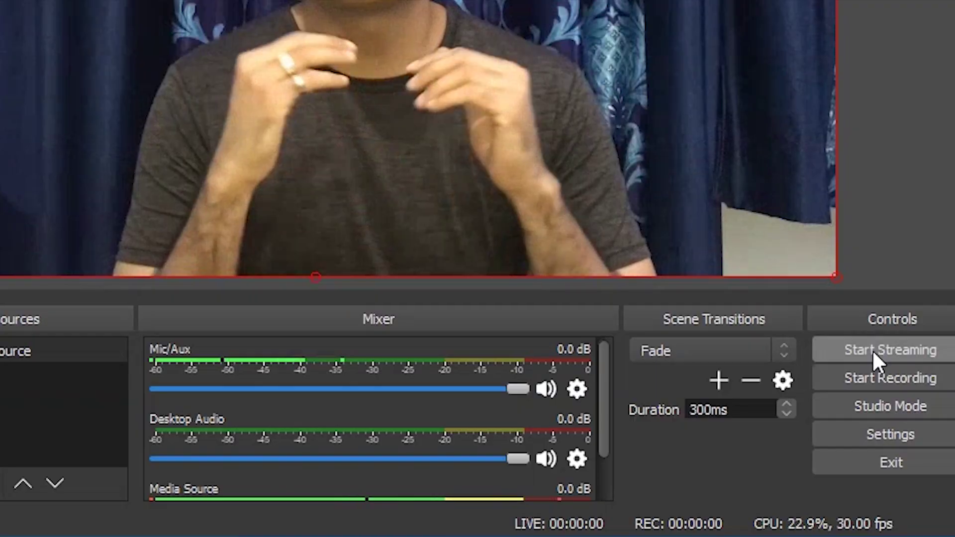
Step: Start streaming from OBS, then load twitch.tv in the browser
left_click(872, 350)
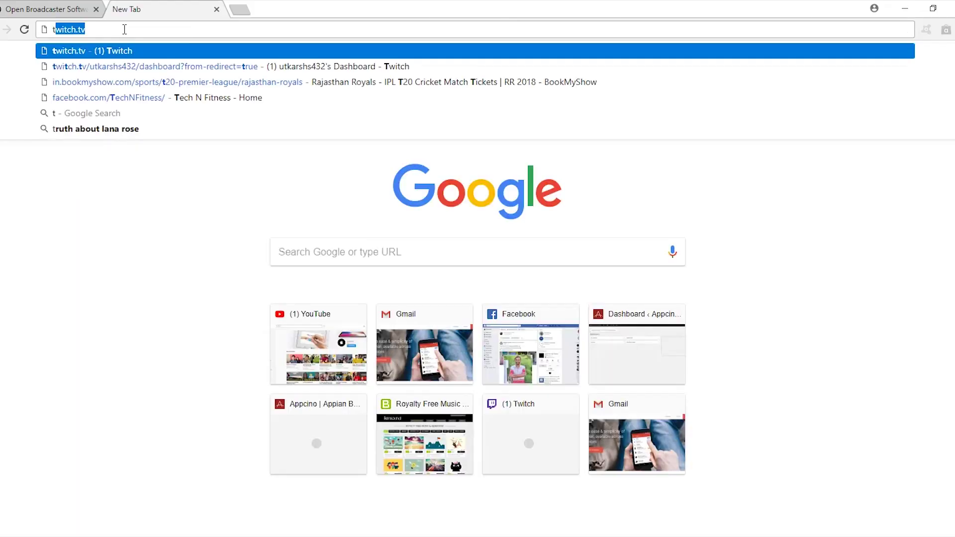
type("witch.tv")
key("Return")
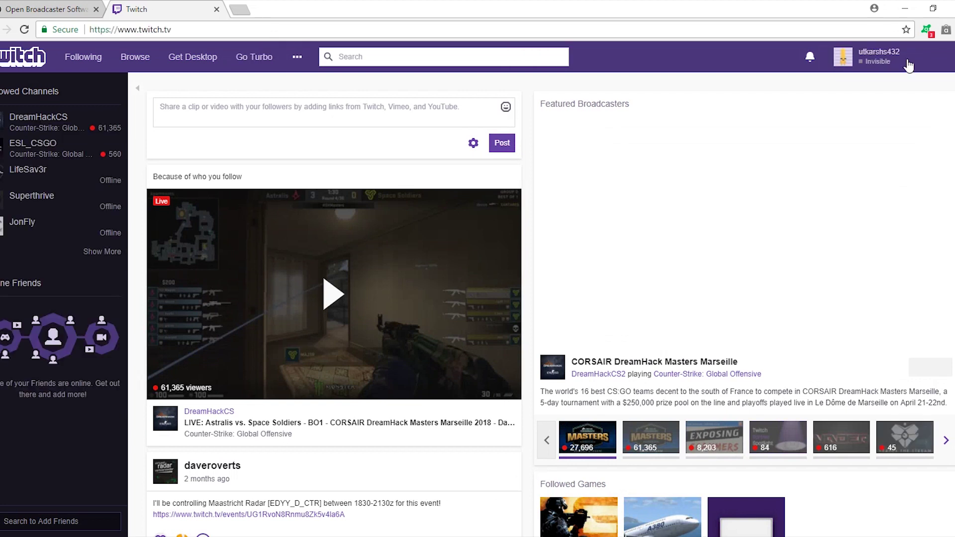
Step: Go to your own Twitch channel page via the account menu to watch the live stream
left_click(877, 56)
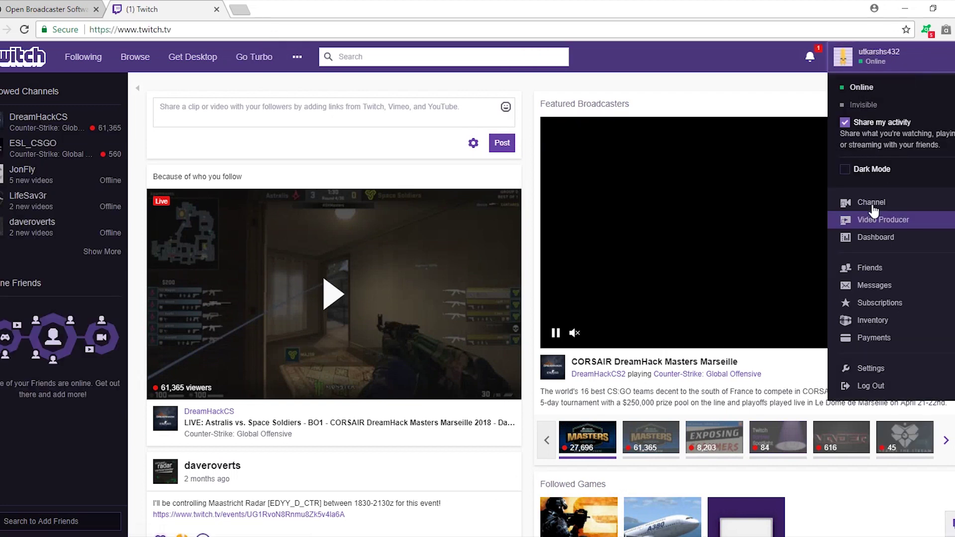
left_click(872, 205)
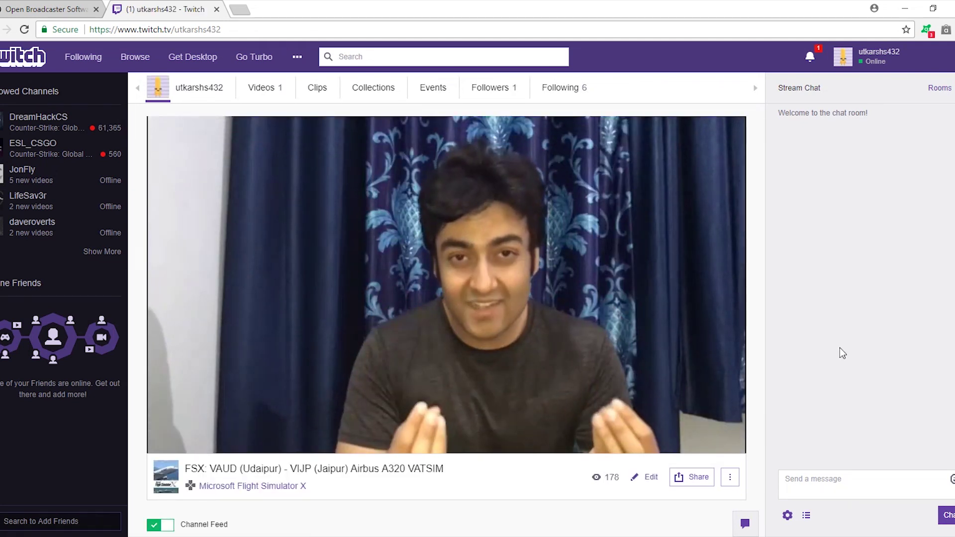
mouse_move(474, 284)
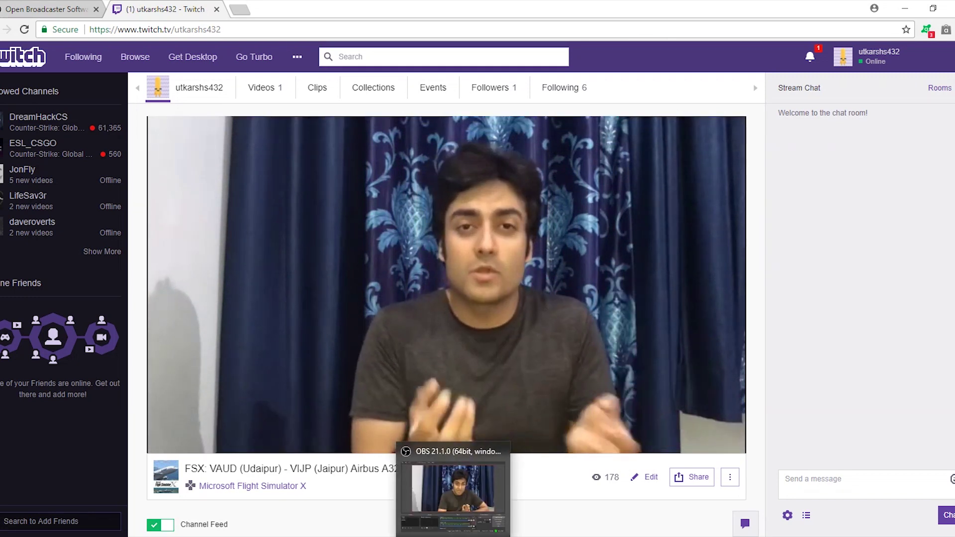
Step: Add an Image source showing the Tech N Fitness.png logo to the scene
left_click(453, 536)
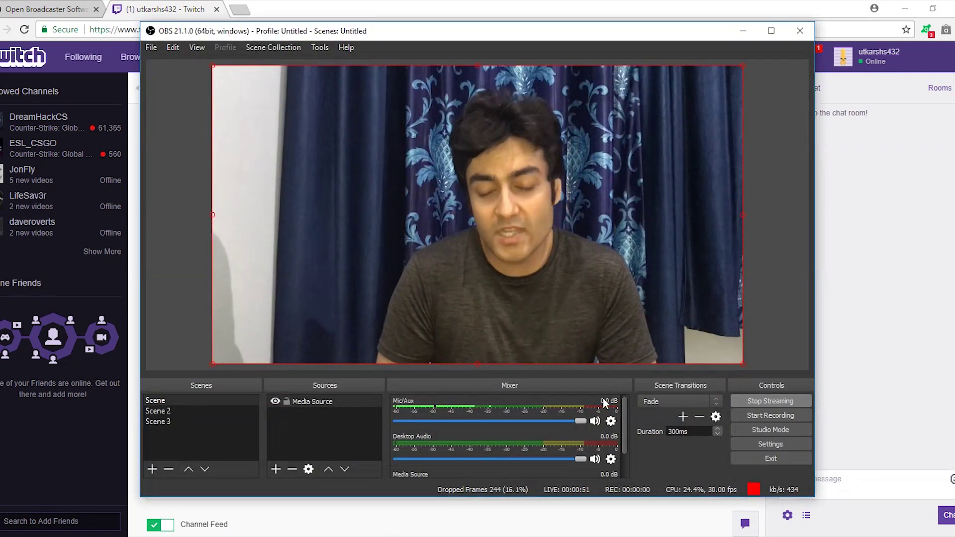
left_click(275, 469)
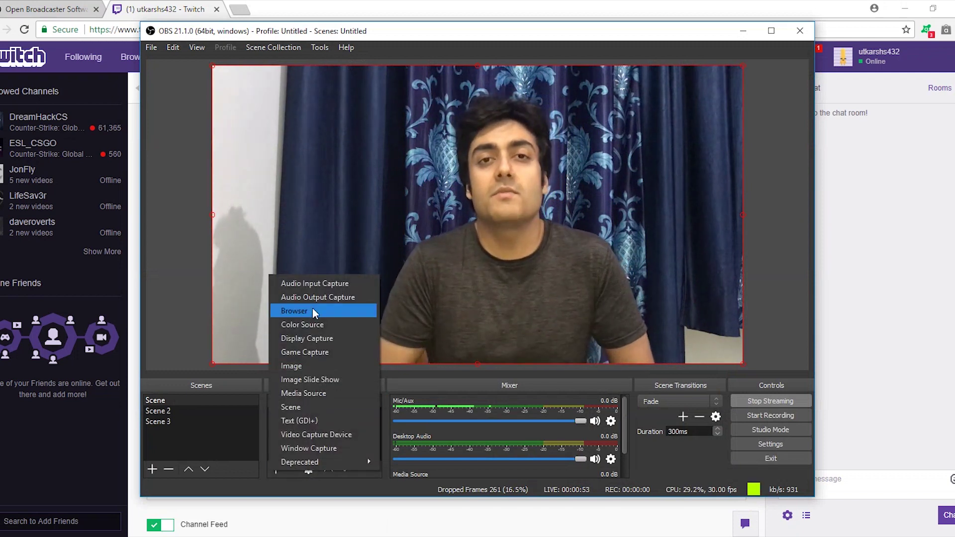
left_click(315, 366)
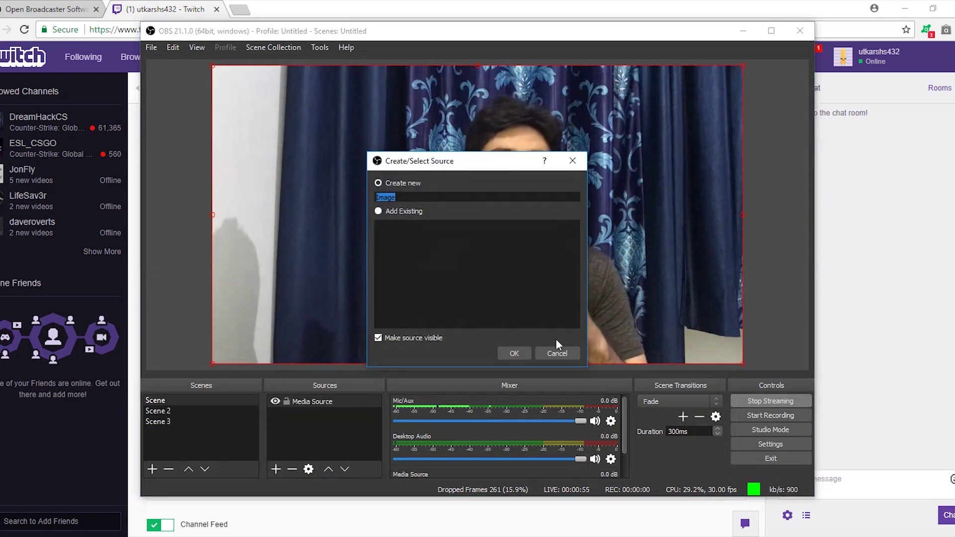
left_click(514, 353)
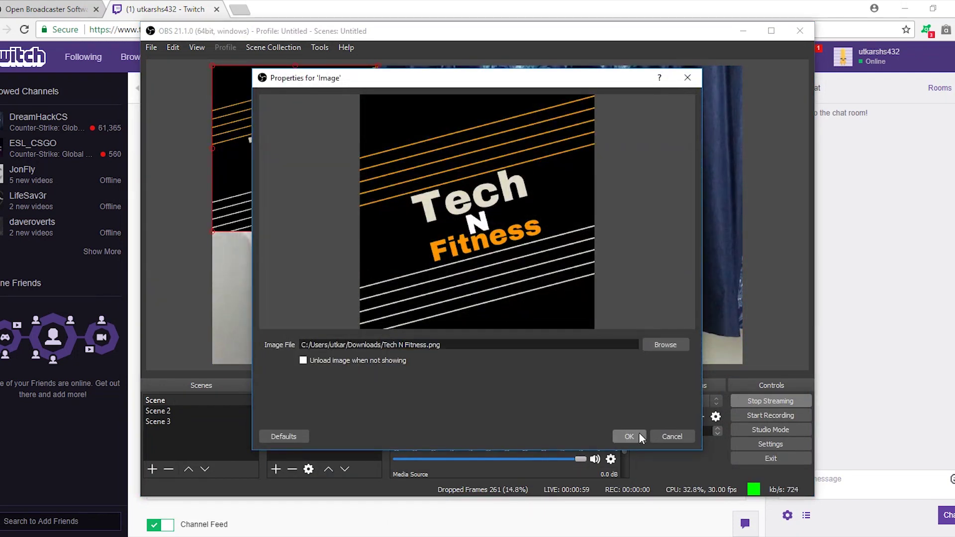
left_click(640, 438)
Step: Shrink the logo and place it in the top-right corner, then return to the Twitch page
left_click_drag(378, 231, 290, 144)
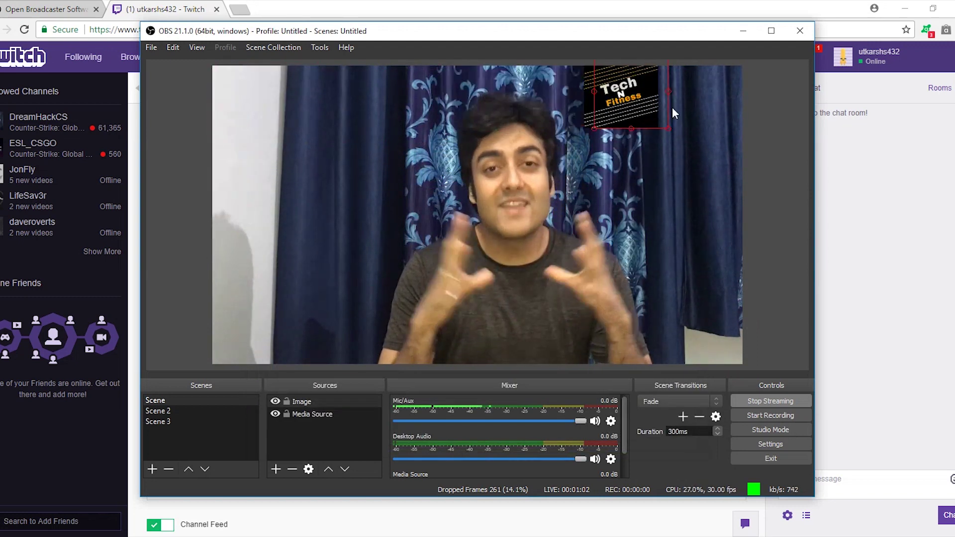
left_click_drag(673, 107, 712, 115)
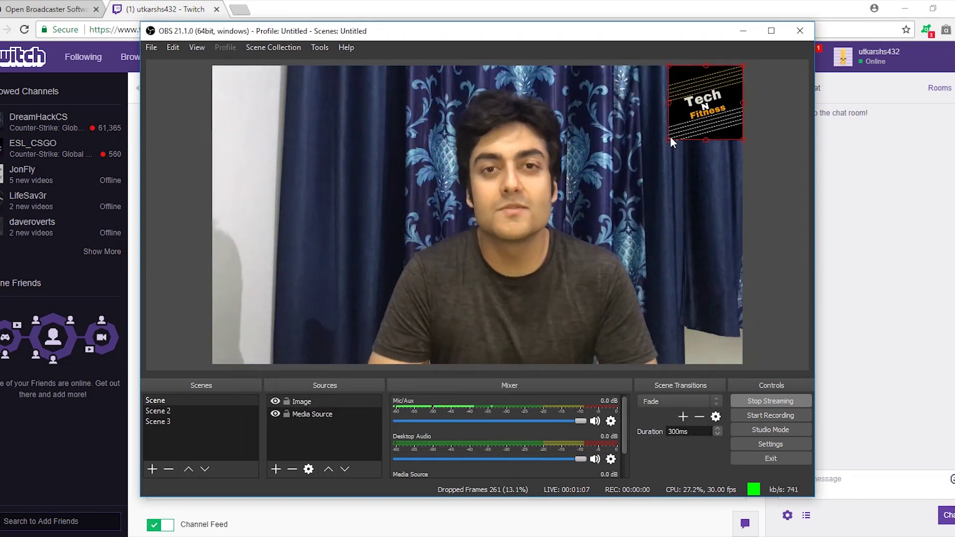
left_click_drag(670, 141, 685, 112)
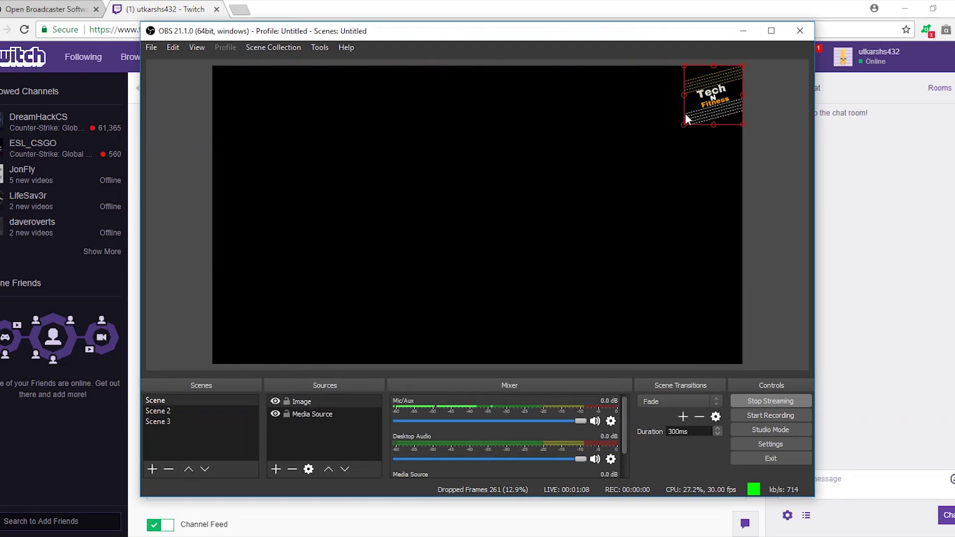
left_click(940, 237)
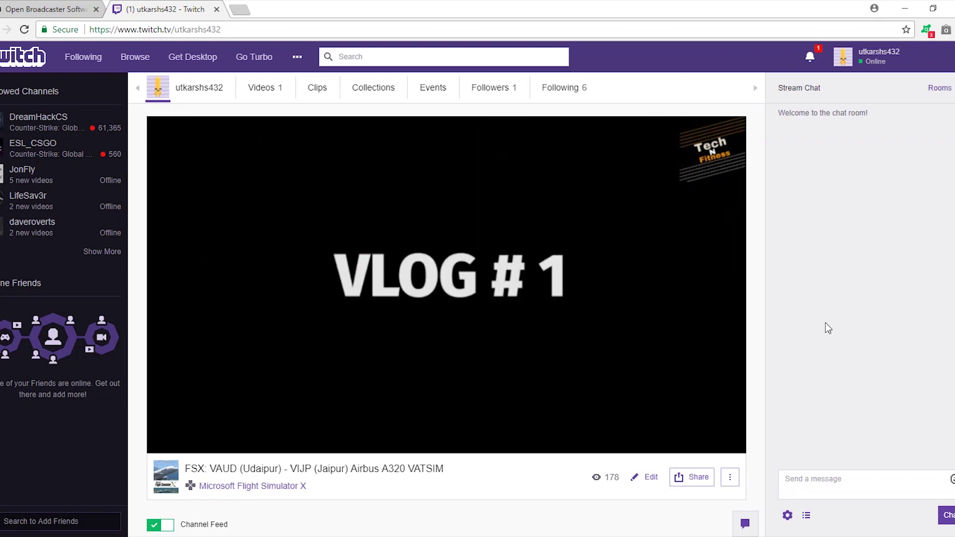
Step: Switch back to OBS and stop the live broadcast
key("alt+Tab")
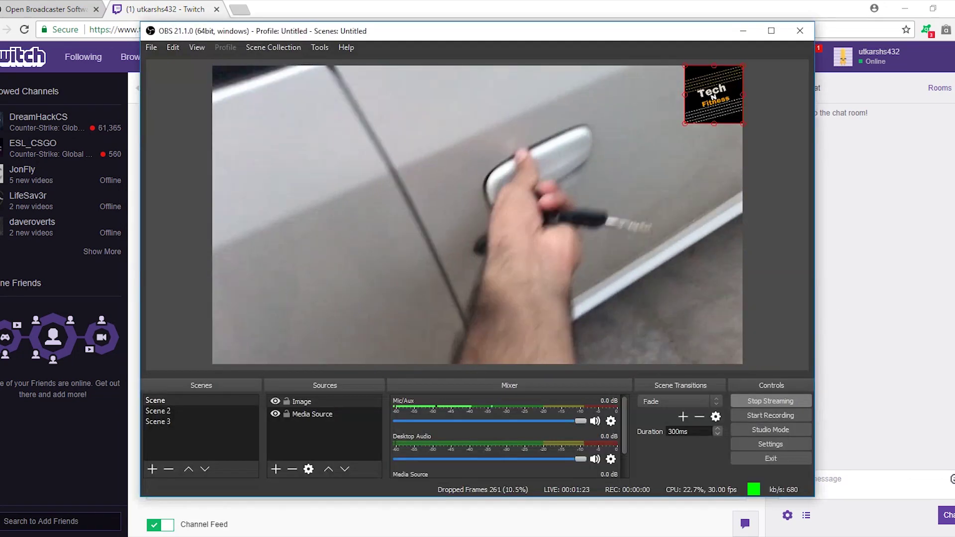
left_click(773, 401)
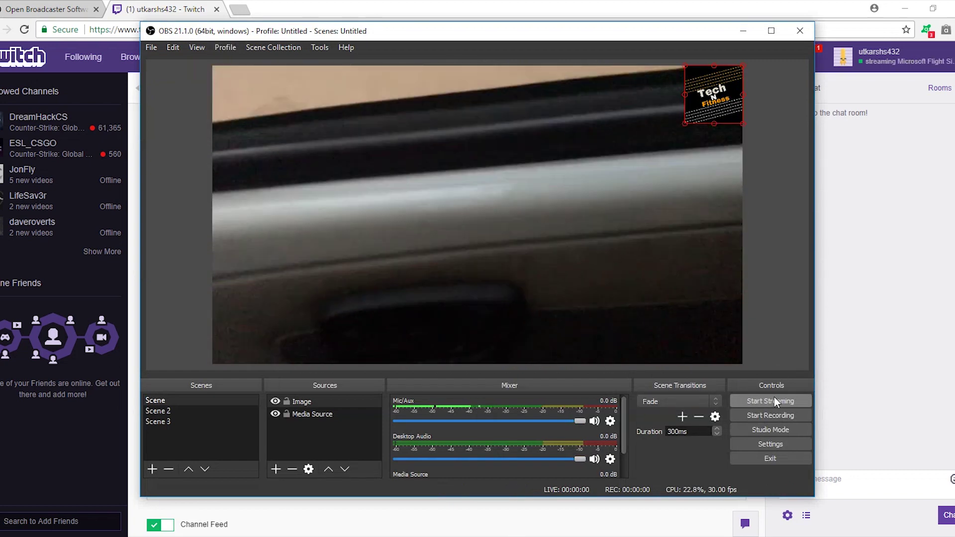